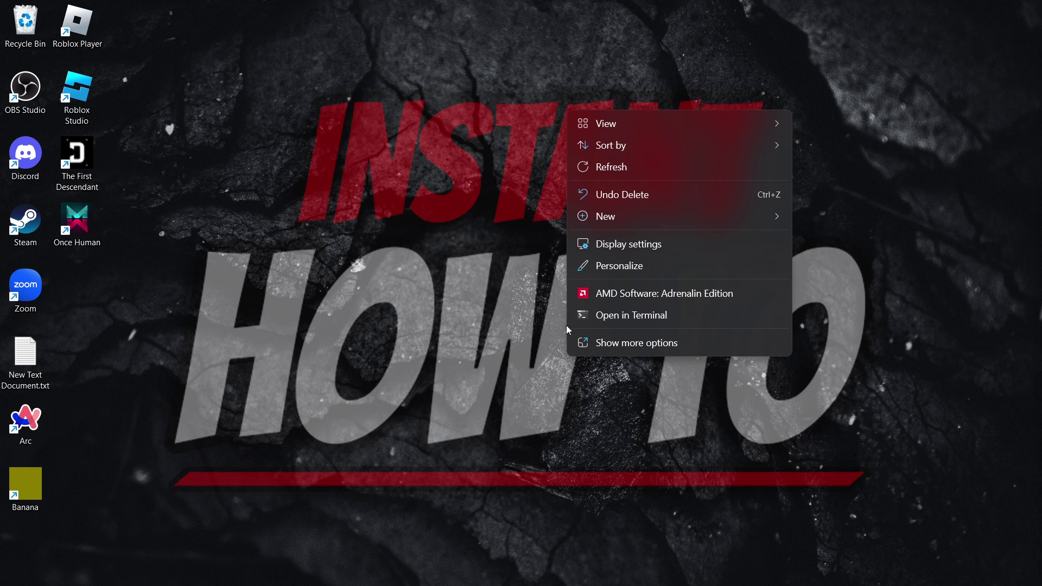
- Launch NVIDIA Control Panel from the full desktop menu and nudge its window left
left_click(617, 345)
mouse_move(610, 145)
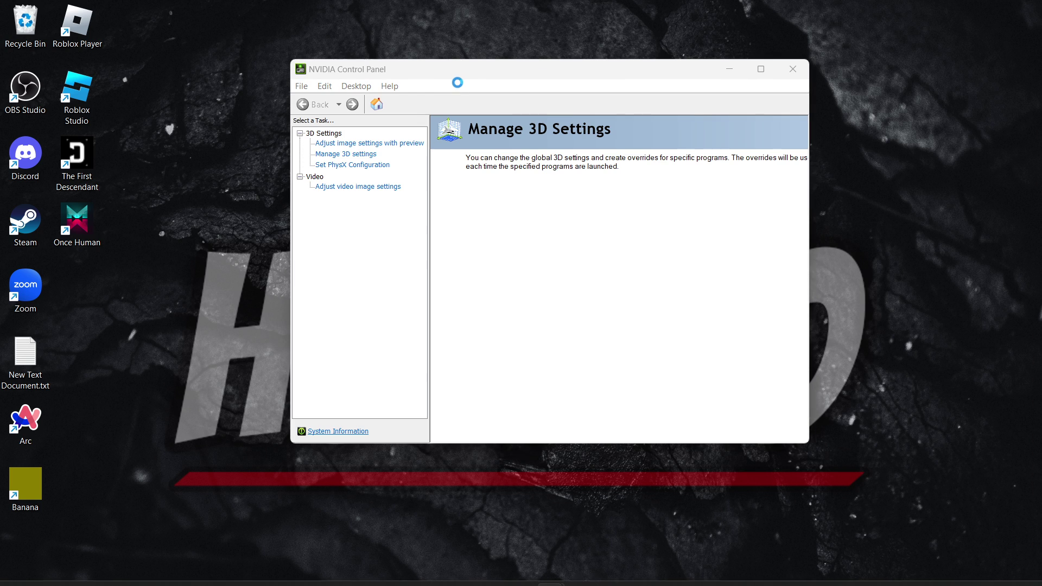
left_click_drag(464, 79, 440, 82)
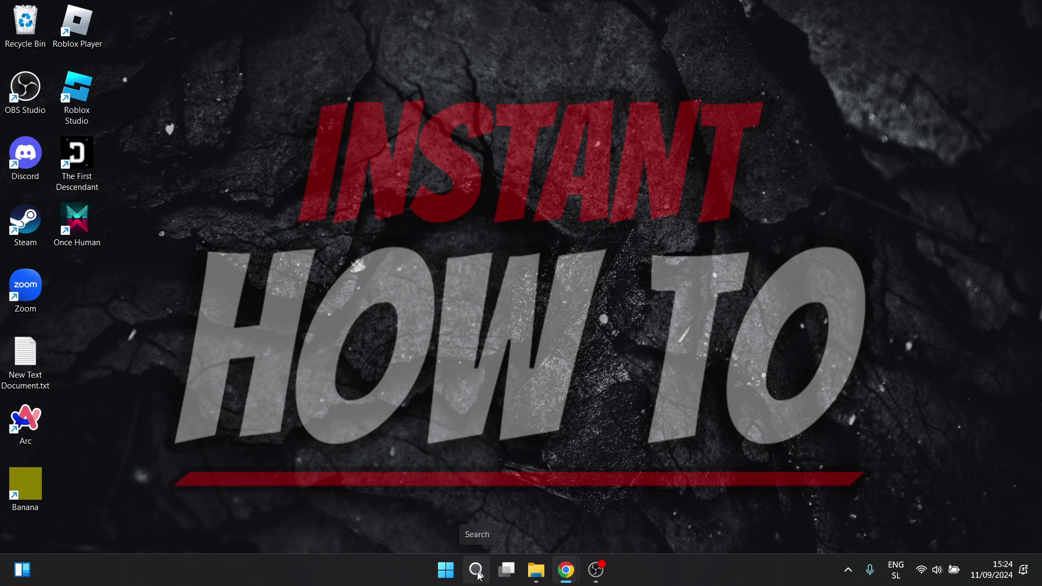
- Search Windows for 'regedit' and launch Registry Editor from the best match
left_click(477, 572)
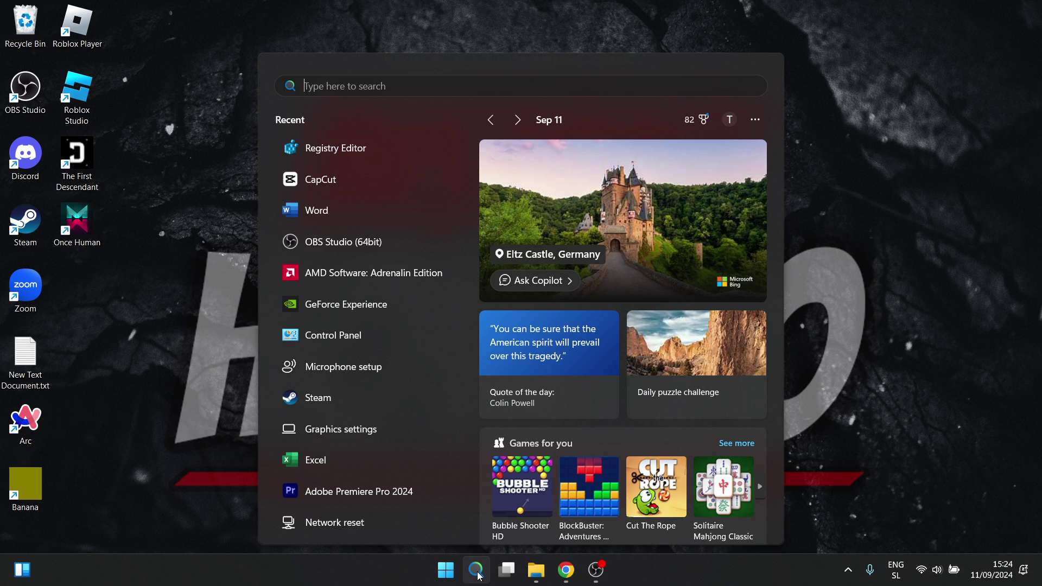
type("regedit")
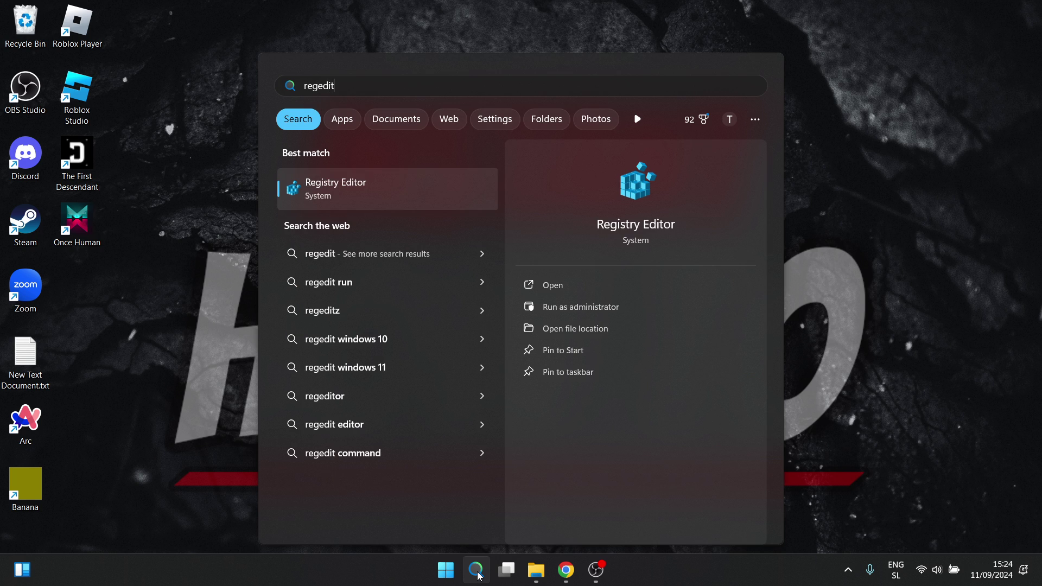
left_click(401, 190)
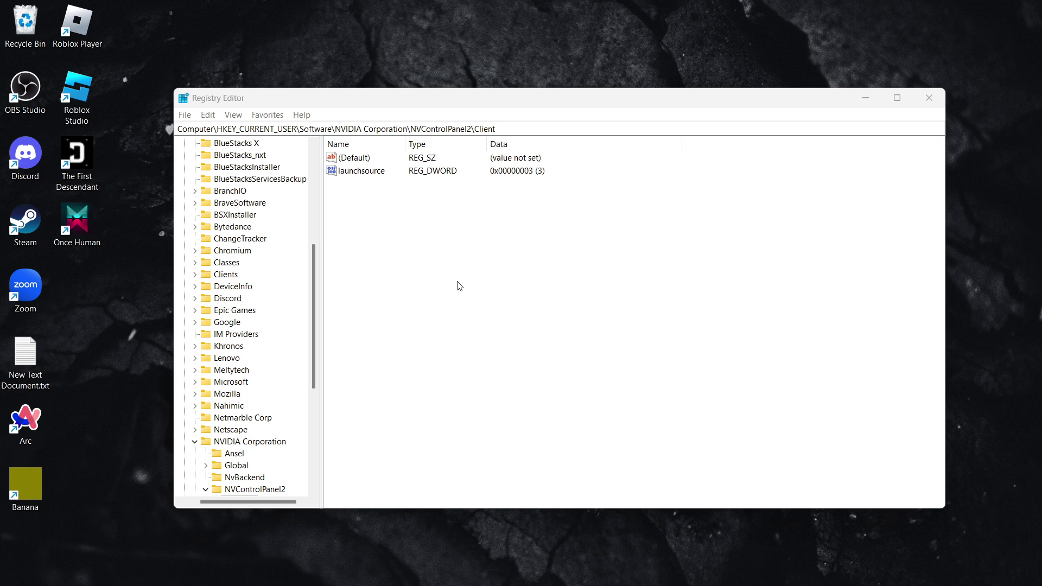
- Re-expand HKEY_CURRENT_USER and its Software key in the registry tree
scroll(222, 217, "up", 7)
double_click(215, 167)
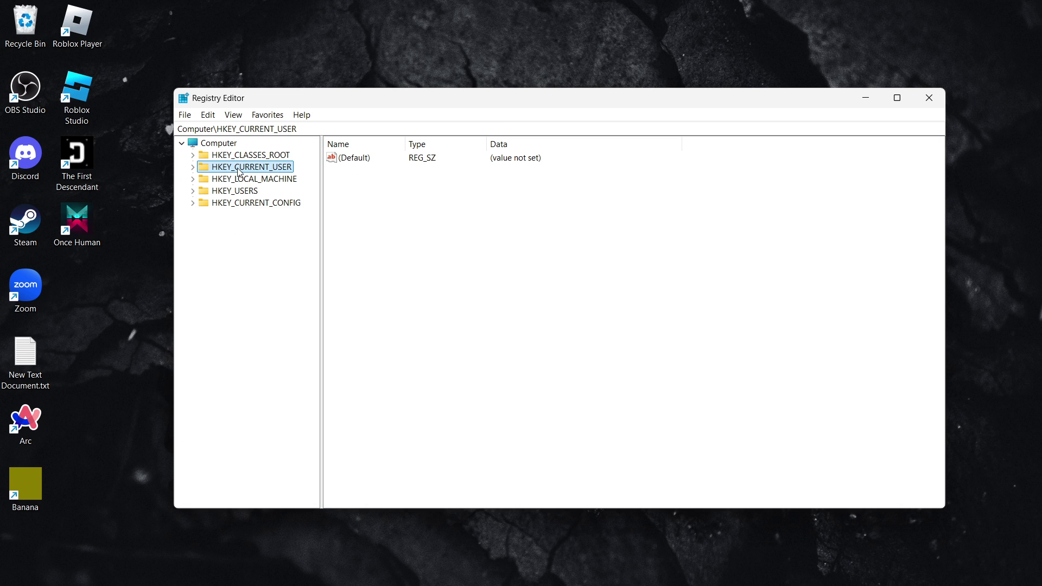
double_click(246, 168)
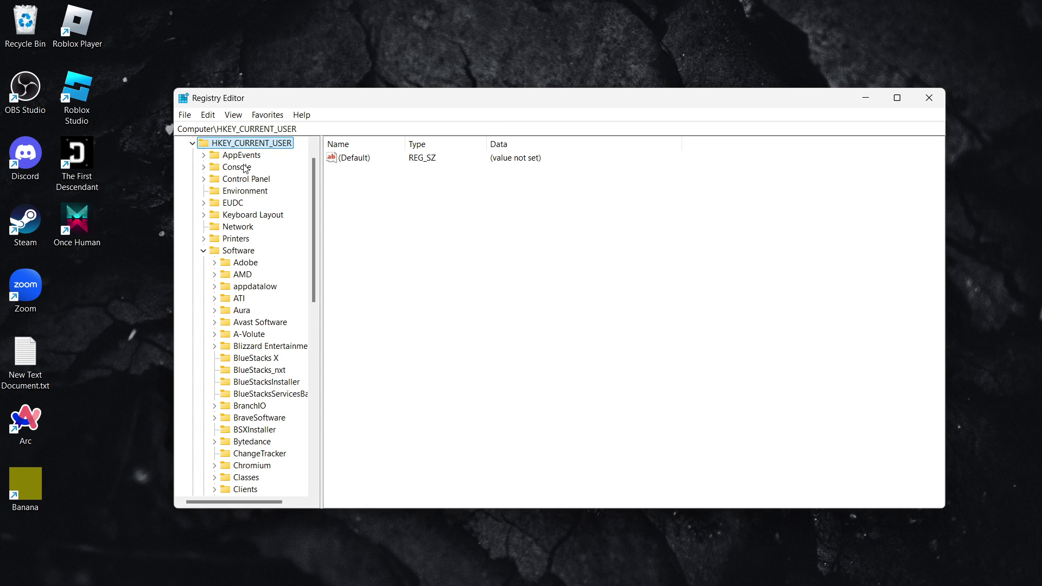
double_click(237, 252)
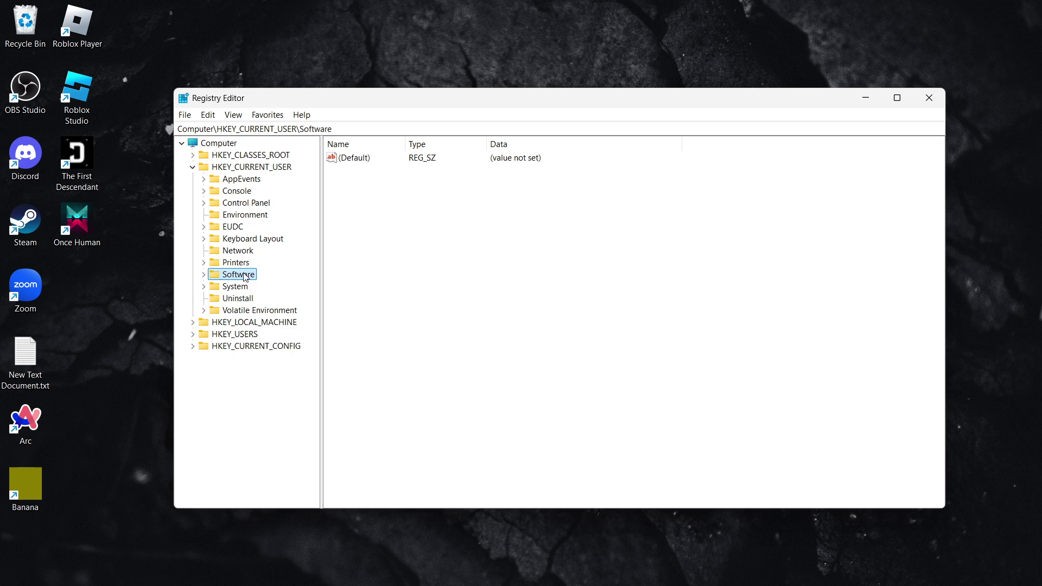
double_click(243, 276)
- Re-expand NVIDIA Corporation and NVControlPanel2 to reveal the Client subkey
scroll(248, 253, "down", 3)
scroll(248, 253, "down", 1)
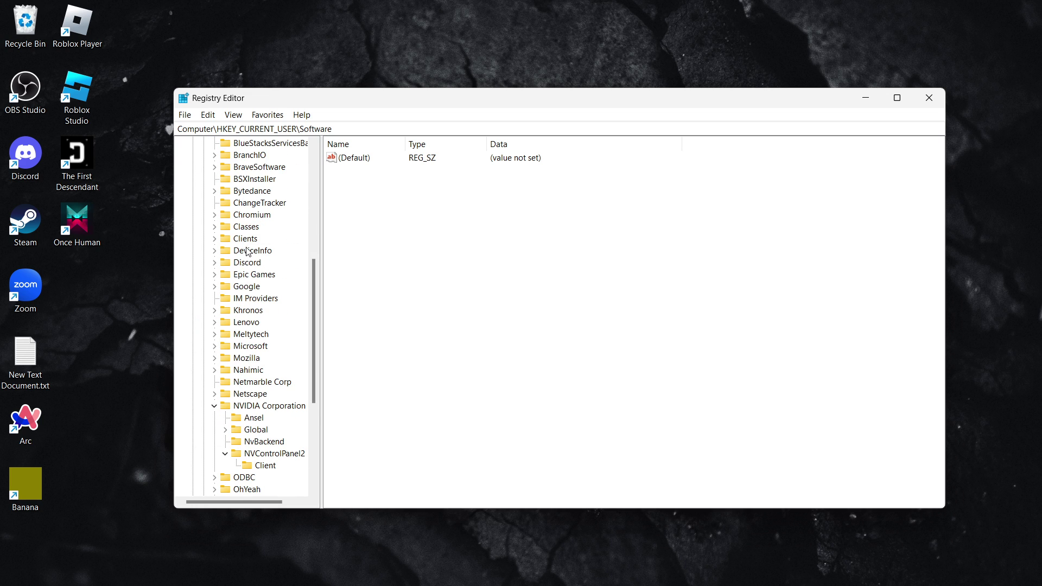
scroll(249, 252, "down", 2)
scroll(250, 252, "down", 2)
scroll(264, 257, "up", 1)
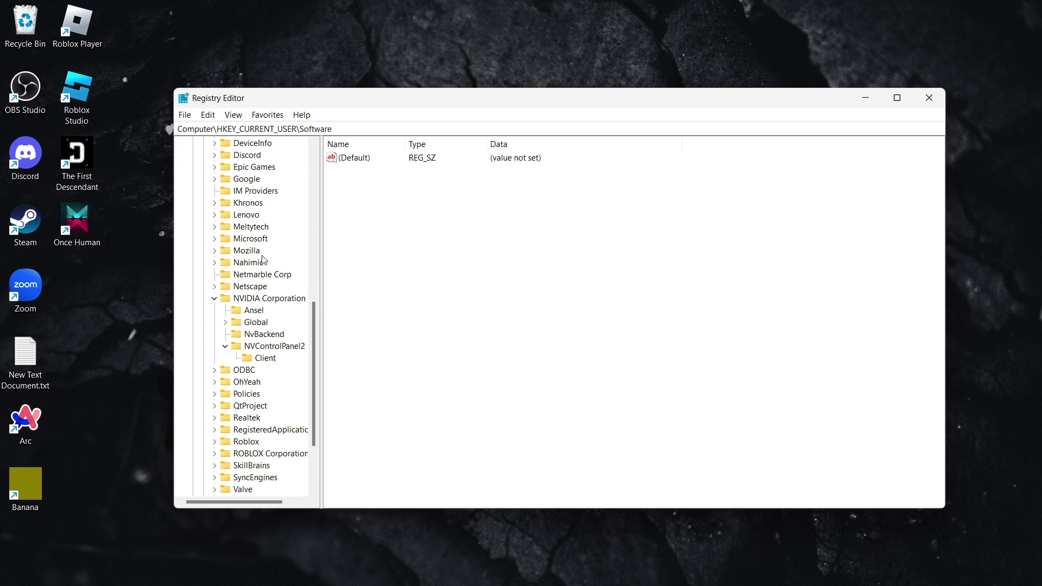
double_click(273, 303)
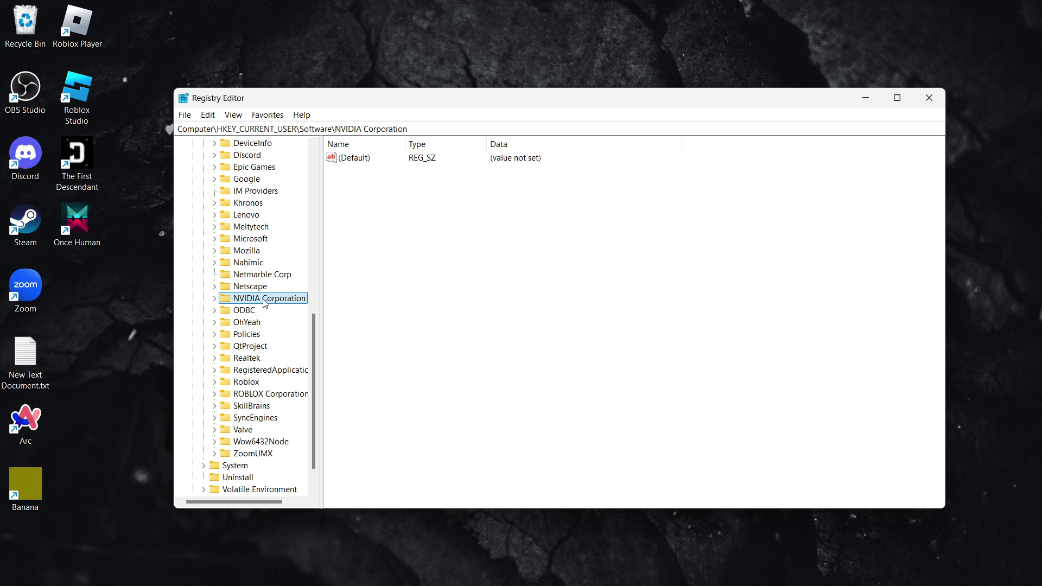
double_click(265, 300)
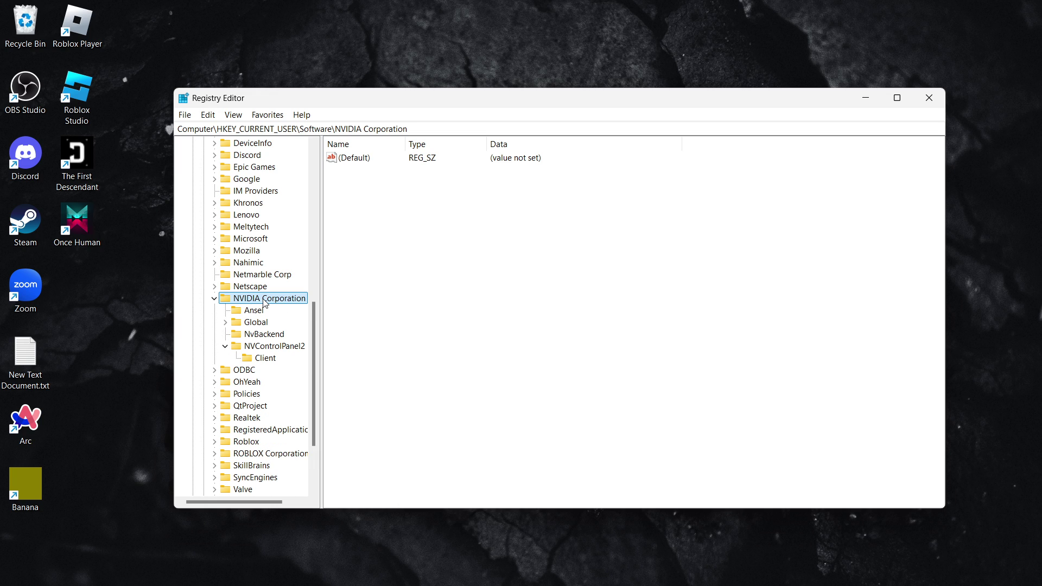
double_click(274, 347)
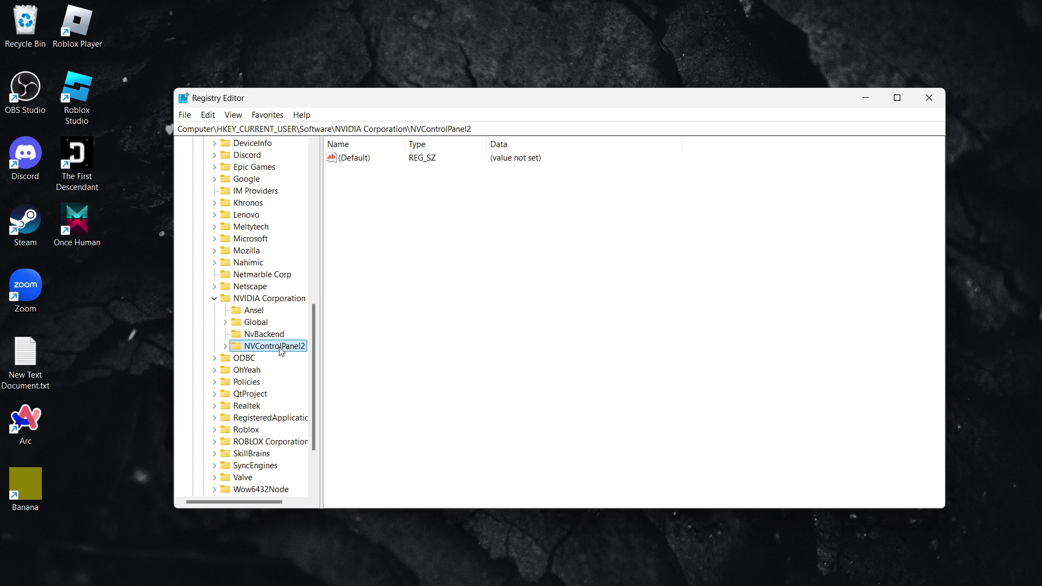
double_click(280, 348)
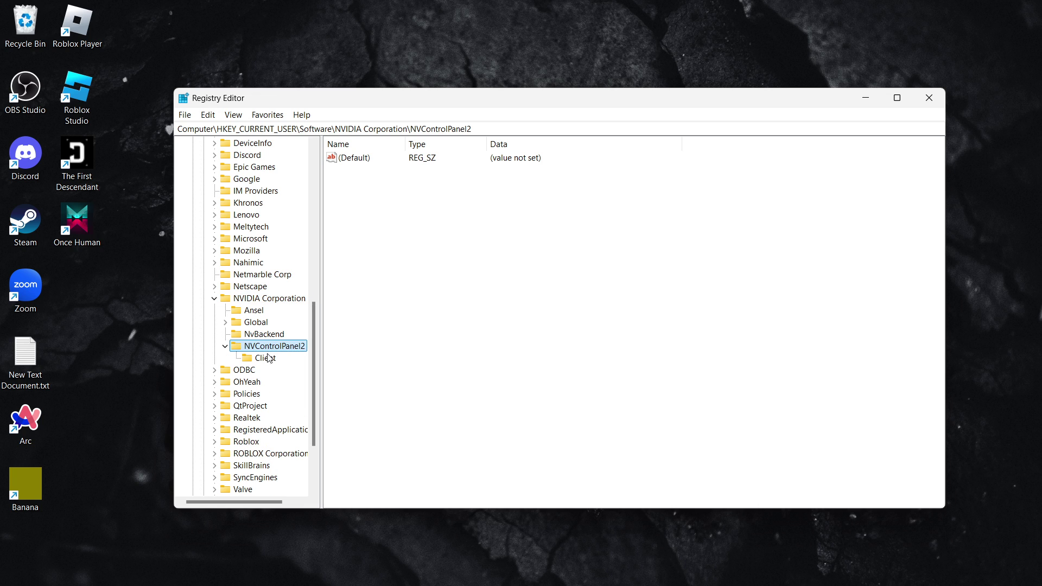
- Create a new DWORD (32-bit) value in the Client key
left_click(266, 359)
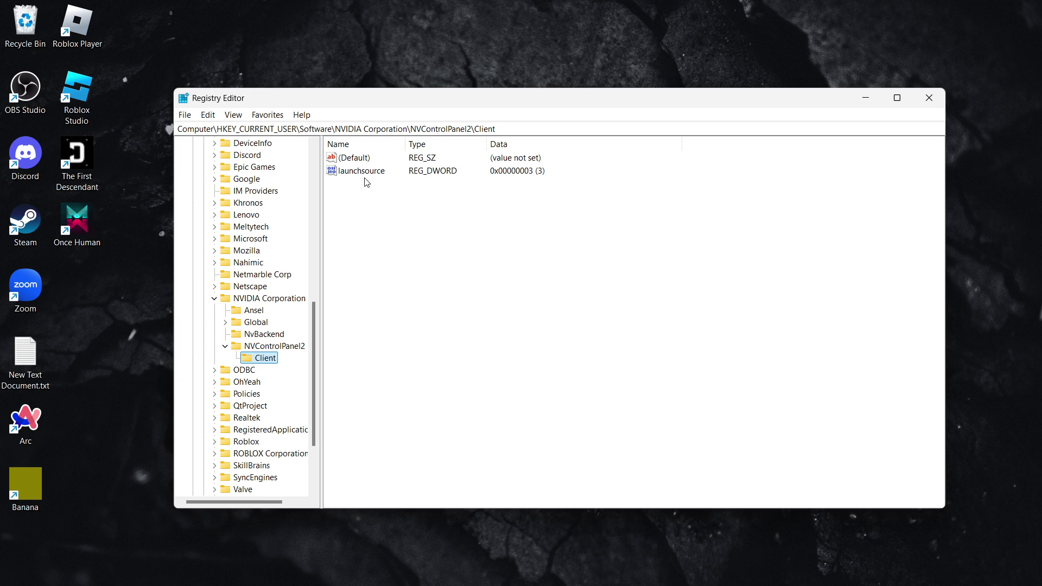
left_click(479, 302)
right_click(457, 258)
right_click(508, 316)
mouse_move(541, 324)
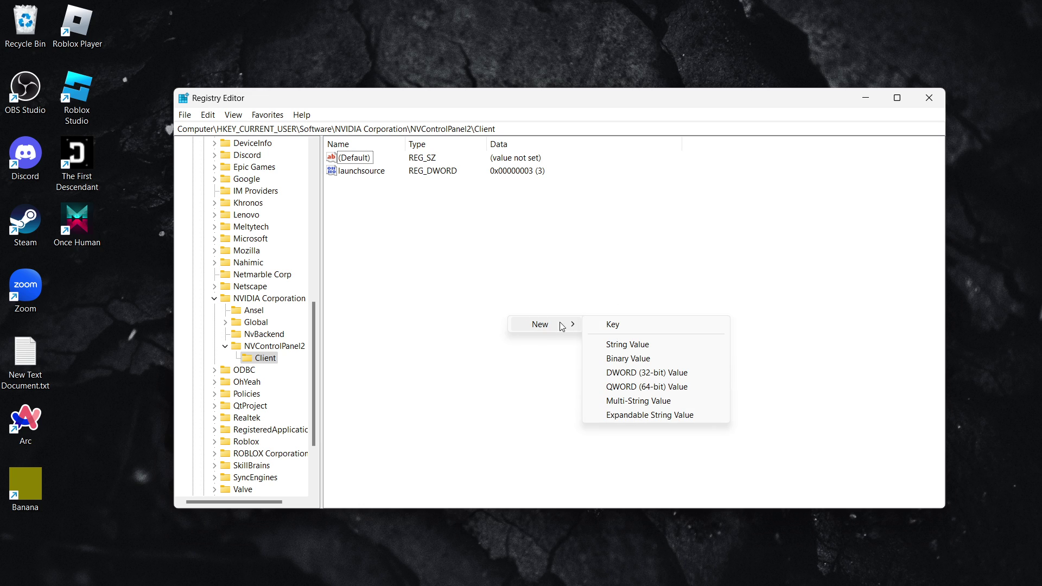
left_click(642, 378)
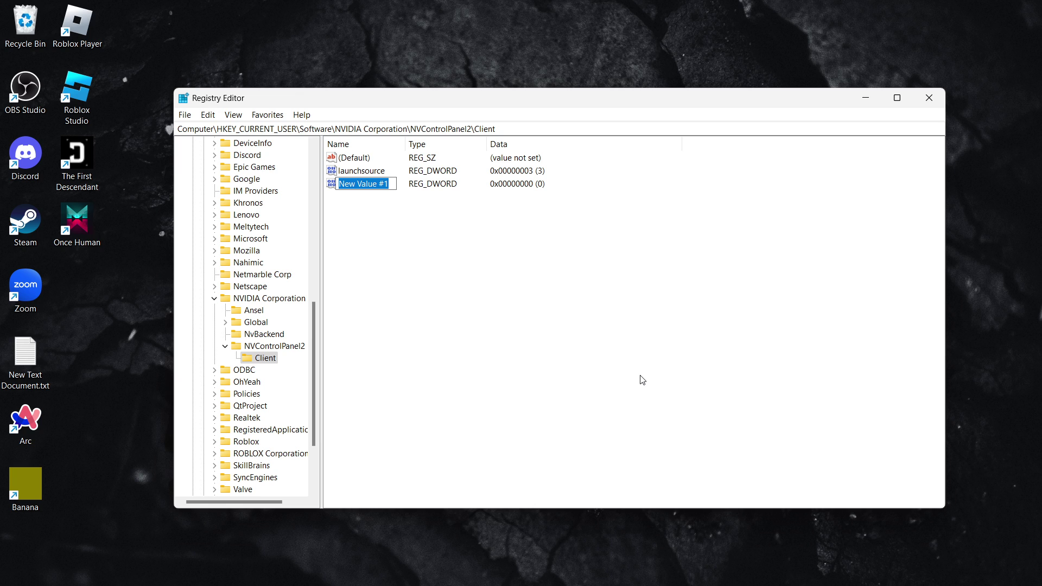
- Name the new value UserDefinedLocale and widen the Name column
type("User")
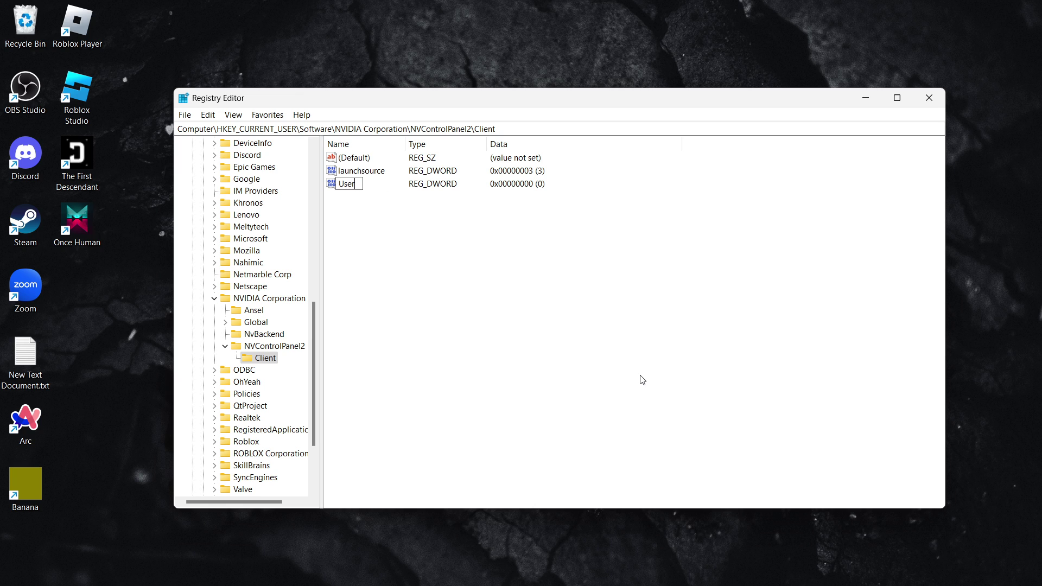
type("Defined")
type("Locale")
left_click_drag(384, 185, 401, 186)
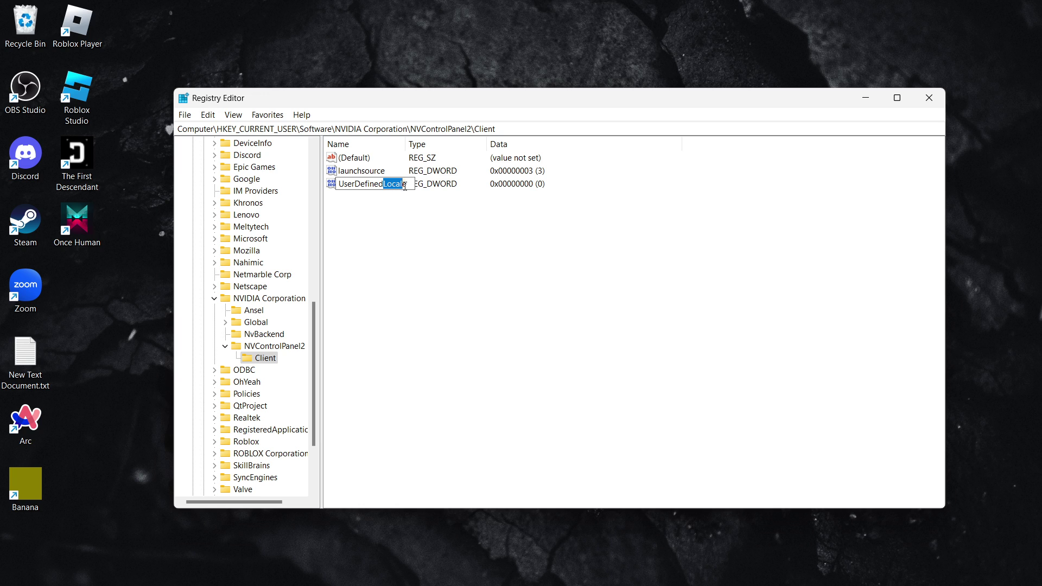
left_click(404, 187)
key("Return")
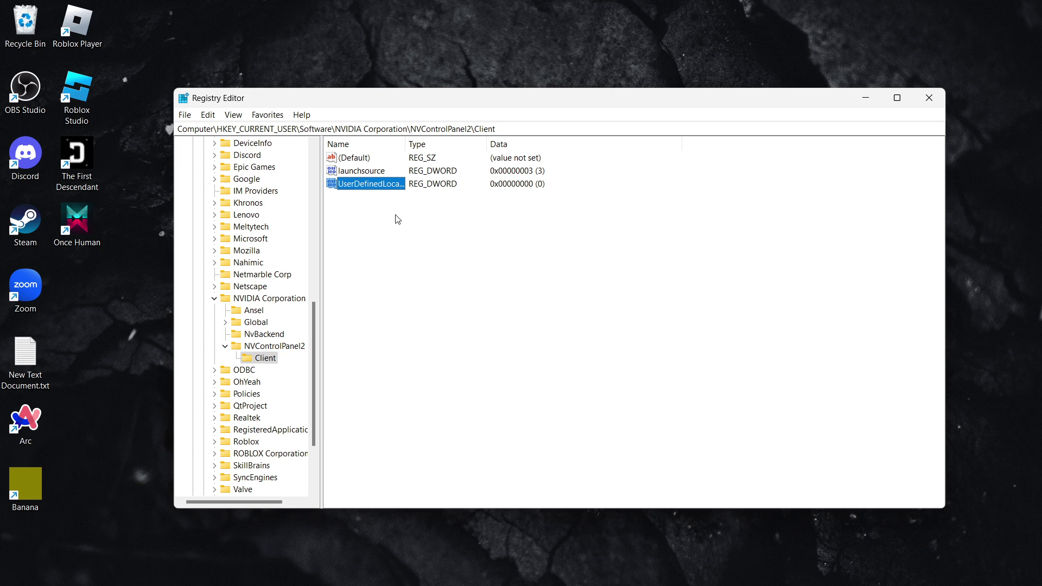
left_click_drag(405, 141, 421, 141)
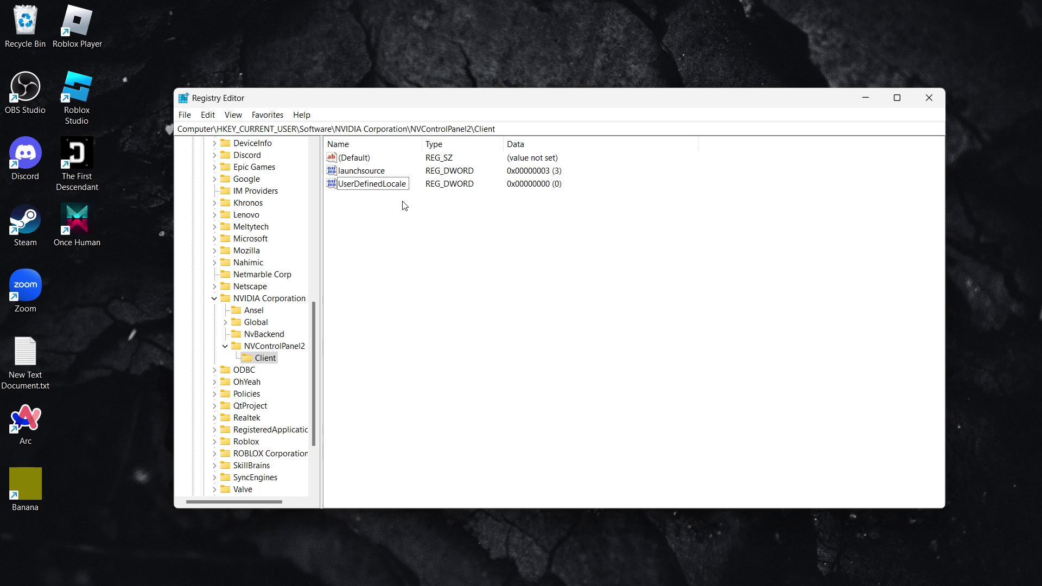
right_click(387, 186)
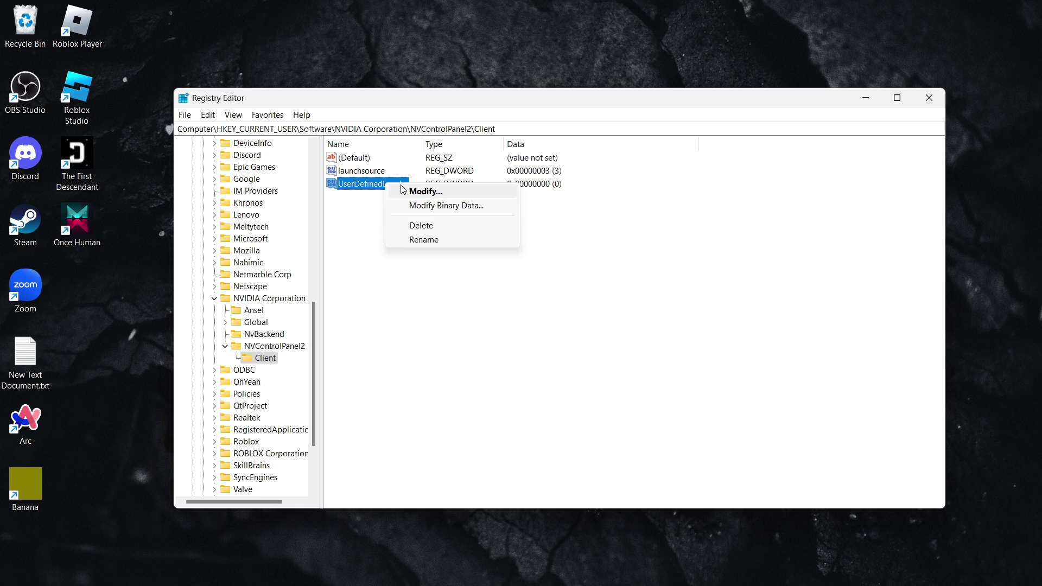
- Open UserDefinedLocale's value editor and the TradeStation LCID values reference page
left_click(363, 226)
double_click(366, 186)
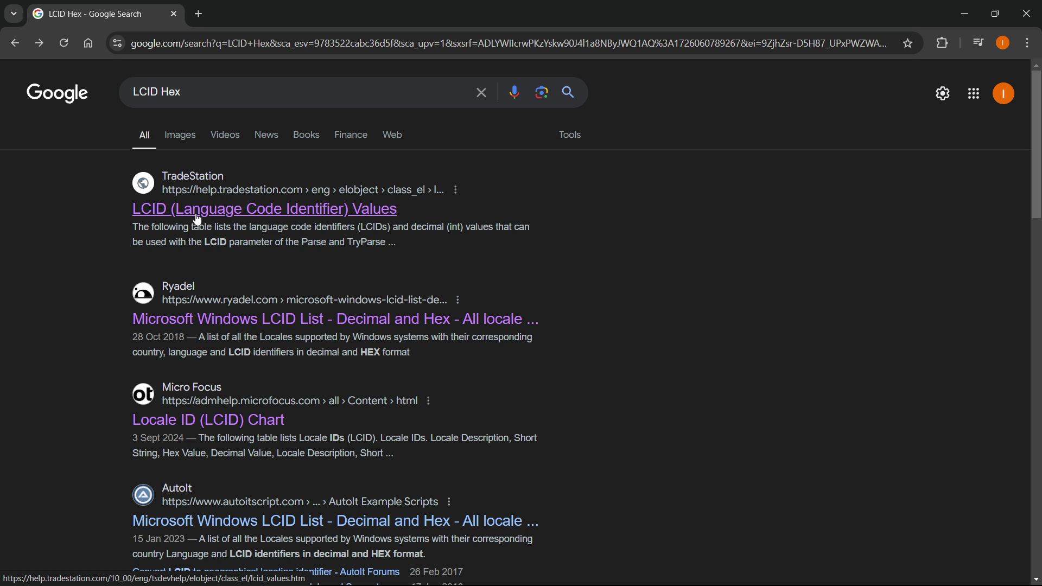
left_click(310, 216)
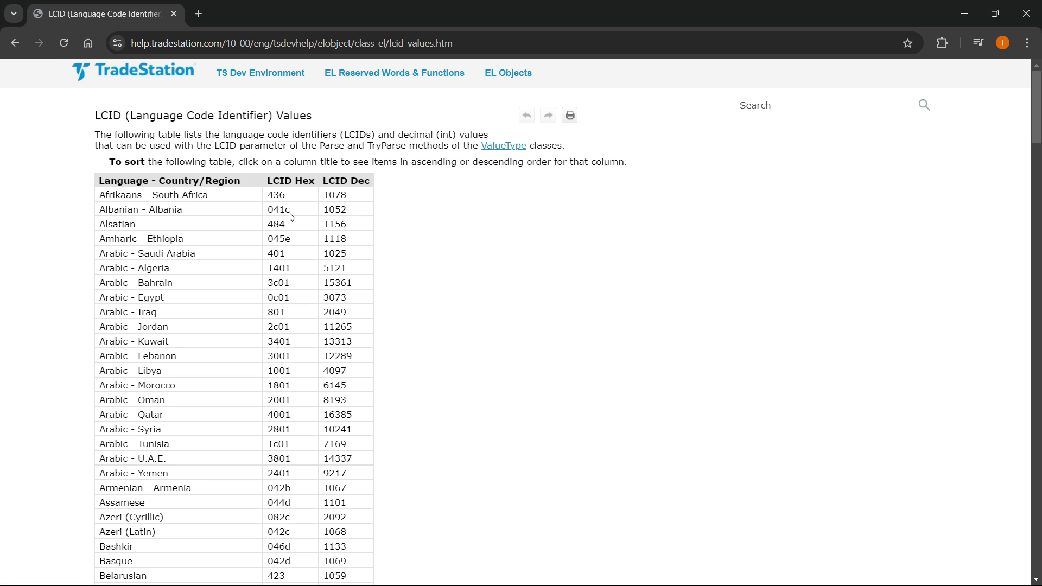
- Scroll the LCID table down to the Slovenian entry
scroll(134, 239, "down", 1)
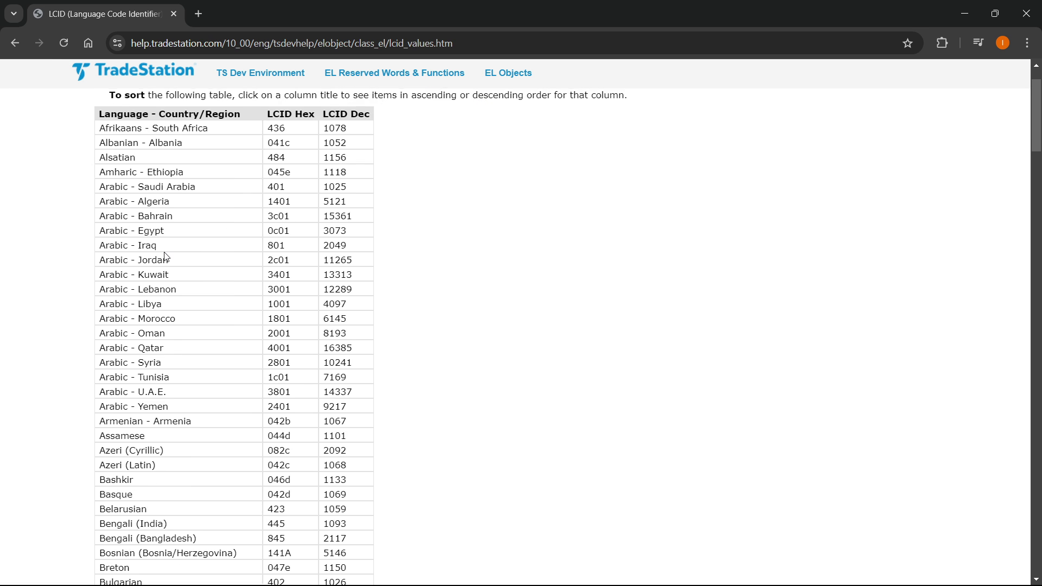
scroll(211, 245, "up", 1)
scroll(209, 243, "down", 1)
scroll(206, 242, "down", 3)
scroll(188, 242, "down", 2)
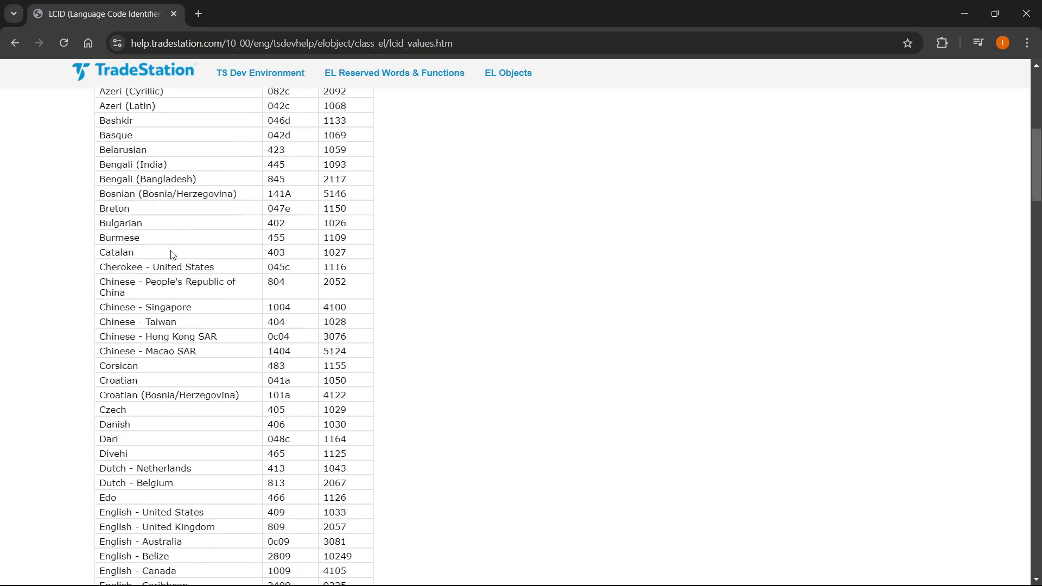
scroll(162, 255, "down", 3)
scroll(141, 268, "down", 2)
scroll(135, 269, "down", 6)
scroll(134, 267, "down", 2)
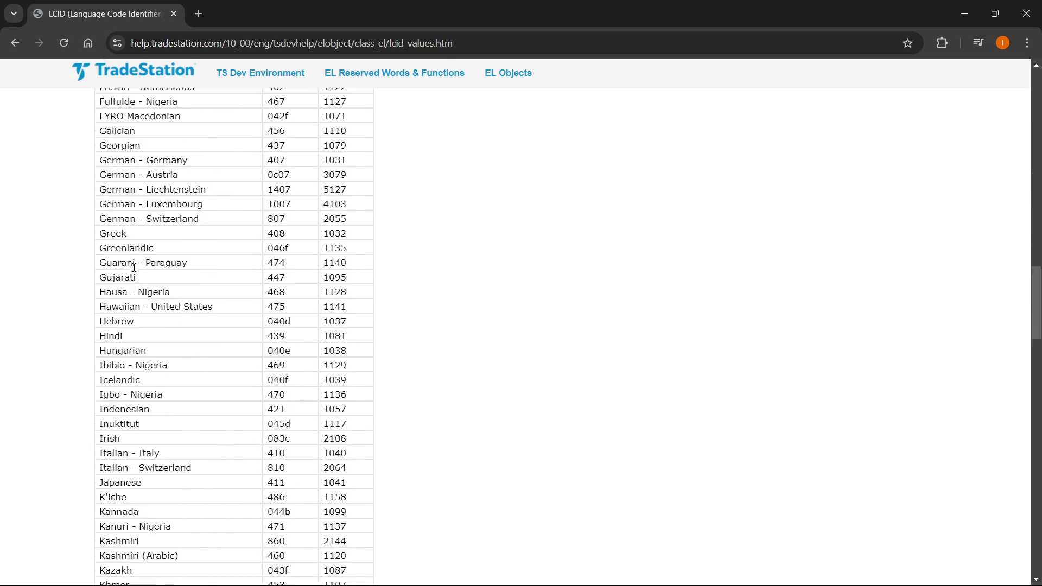
scroll(132, 265, "down", 3)
scroll(130, 263, "down", 2)
scroll(138, 272, "down", 5)
scroll(163, 285, "down", 2)
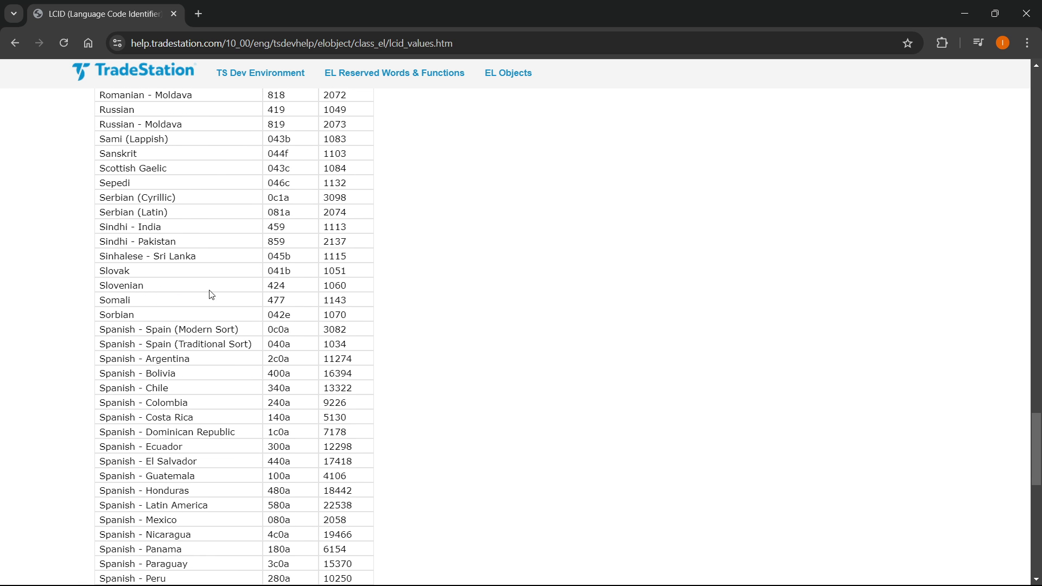
- Select Slovenian's hex code 424 and bring up its copy menu
left_click_drag(265, 286, 284, 287)
scroll(321, 302, "up", 15)
scroll(319, 302, "up", 10)
scroll(316, 301, "up", 15)
scroll(313, 301, "up", 5)
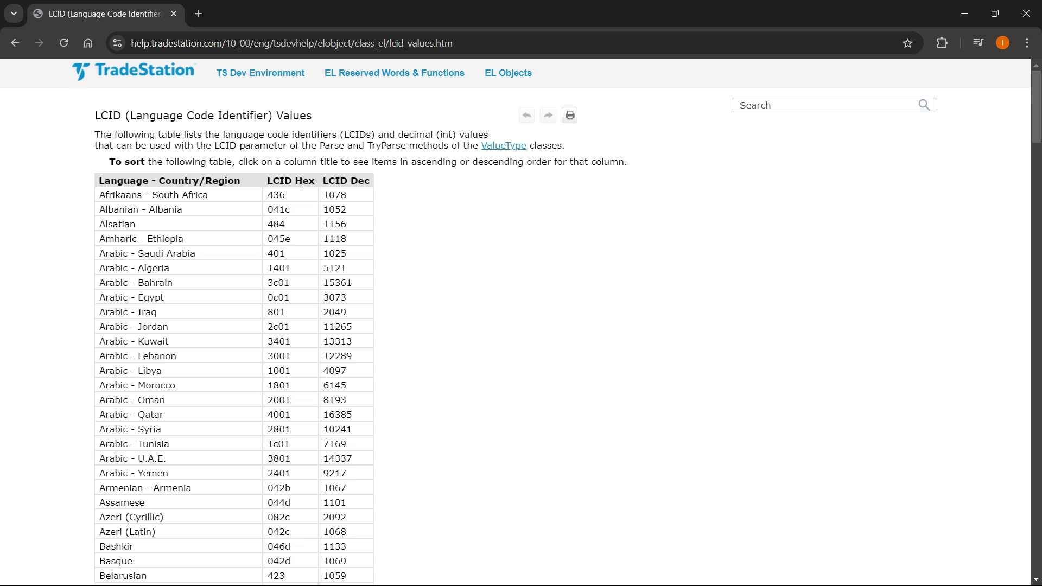
scroll(301, 188, "down", 2)
scroll(297, 196, "down", 15)
scroll(292, 203, "down", 15)
scroll(285, 214, "down", 13)
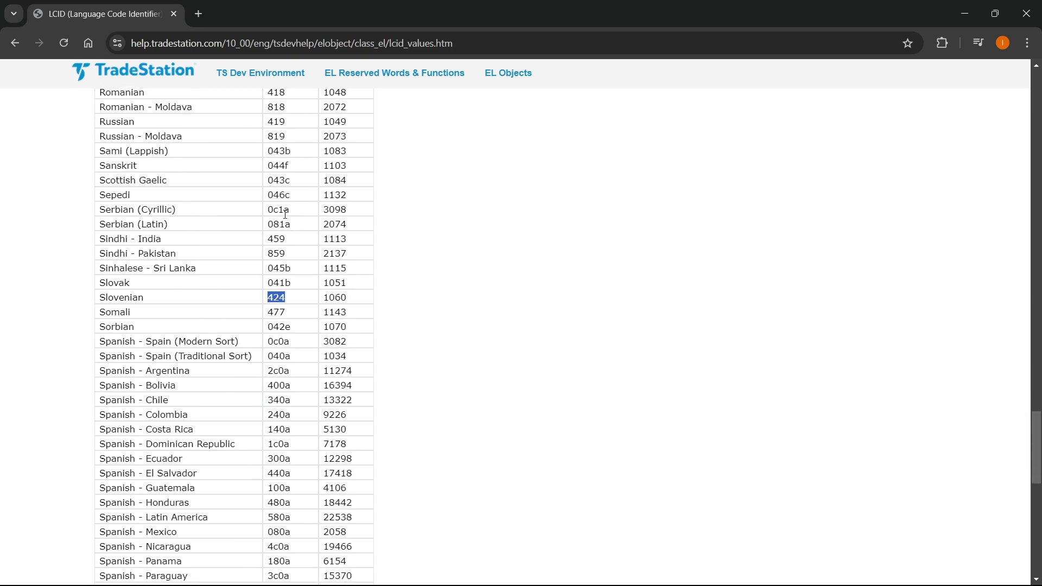
scroll(285, 217, "down", 5)
scroll(298, 244, "up", 3)
scroll(290, 277, "up", 2)
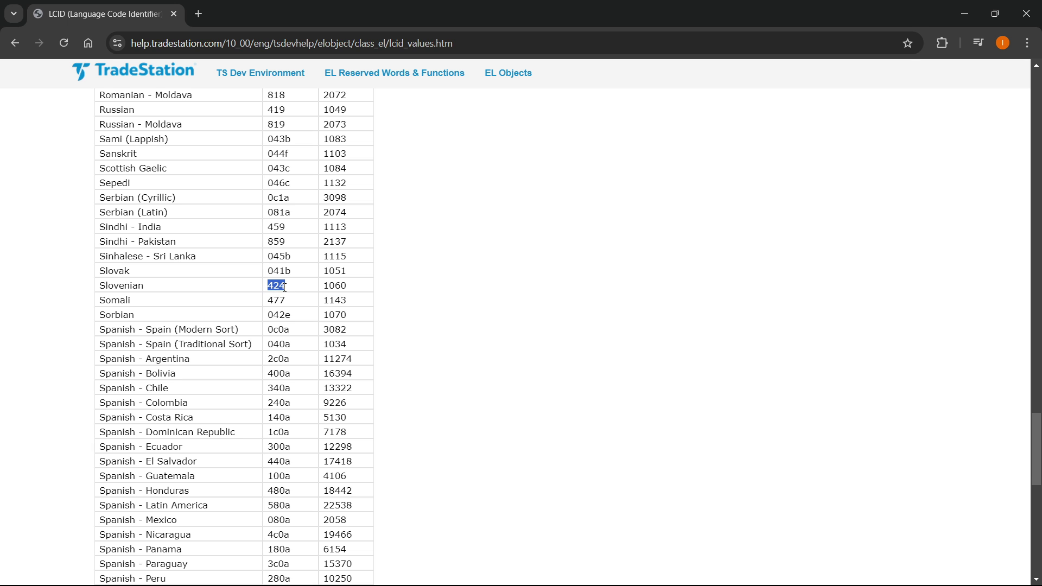
right_click(276, 286)
- Copy 424 and enter it as UserDefinedLocale's hexadecimal value data, replacing 0
left_click(307, 299)
left_click(972, 17)
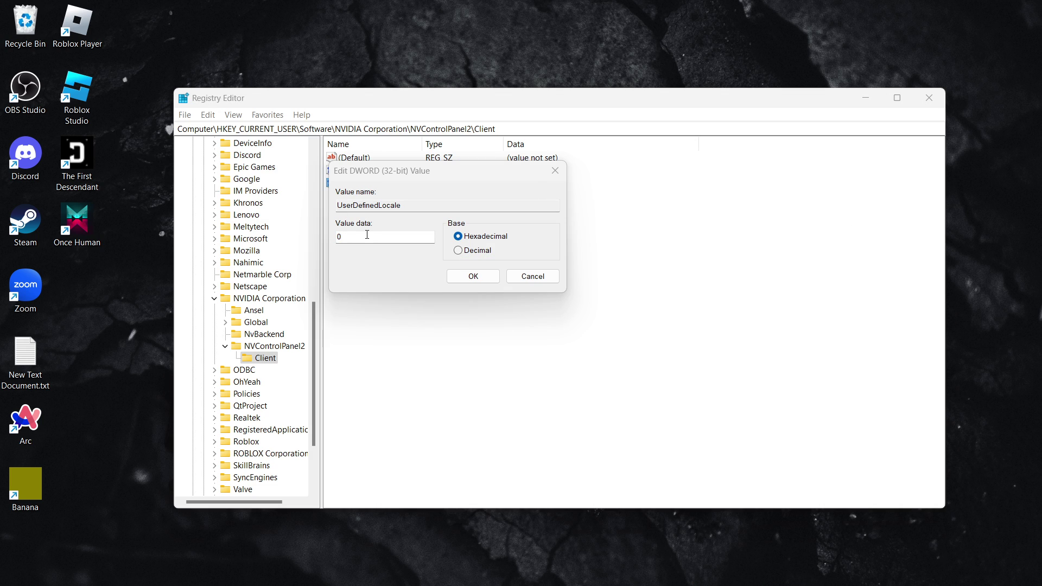
left_click_drag(367, 235, 309, 241)
type("424")
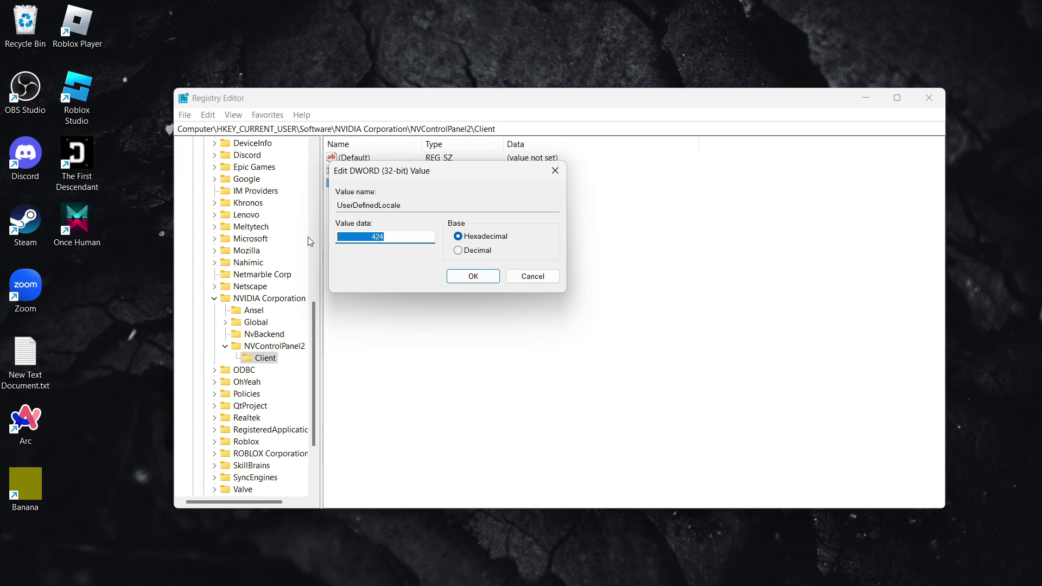
key("BackSpace")
type("424")
left_click(471, 280)
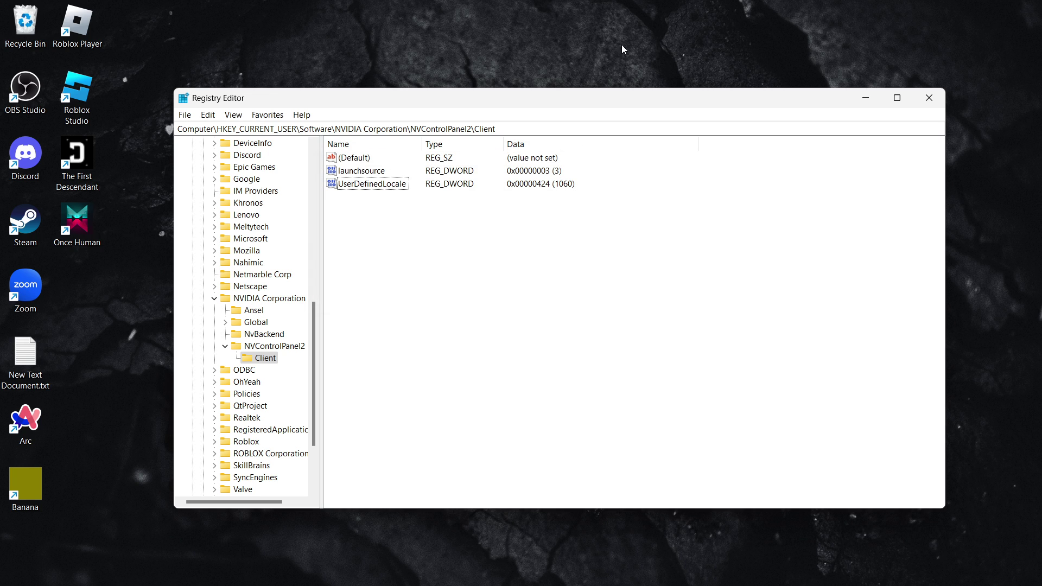
left_click(614, 492)
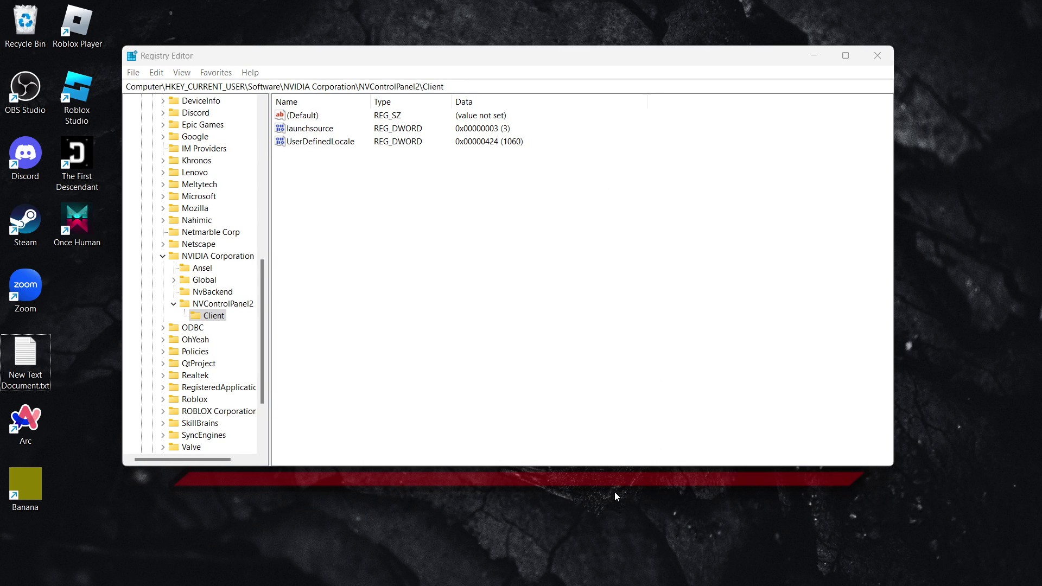
right_click(615, 492)
left_click(668, 508)
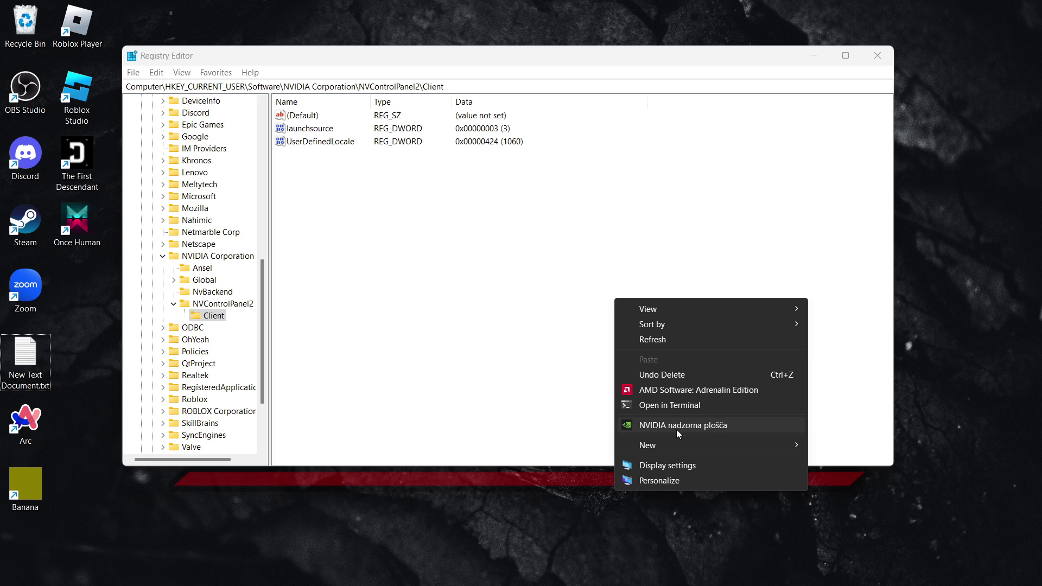
left_click(733, 424)
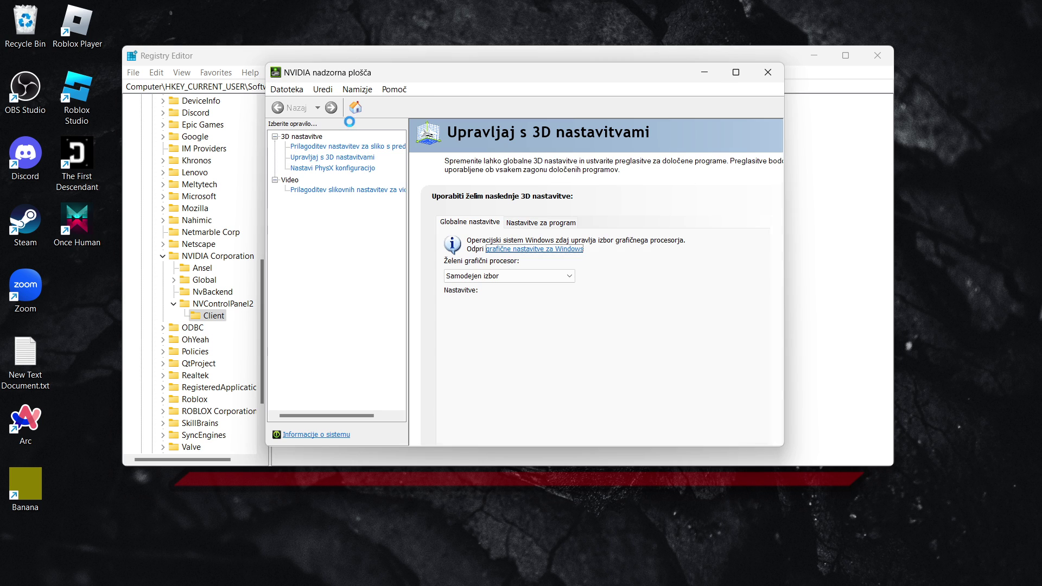
scroll(543, 200, "down", 3)
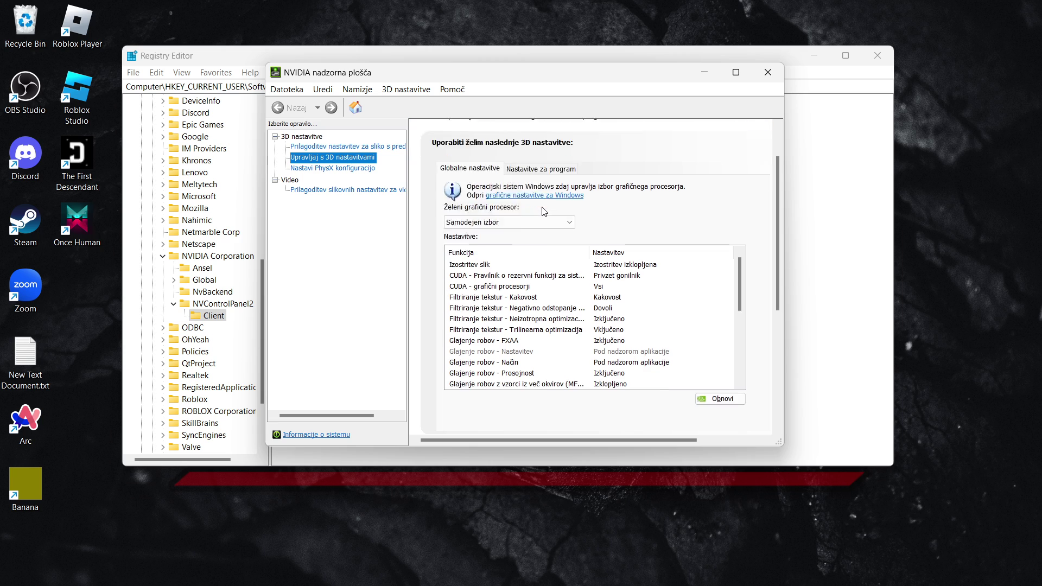
scroll(548, 217, "up", 3)
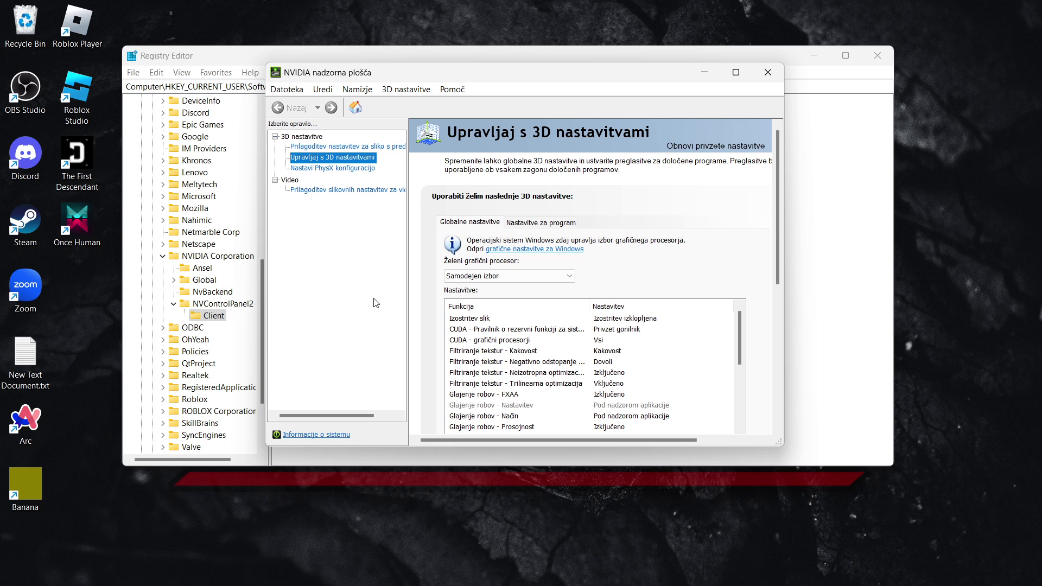
left_click(768, 72)
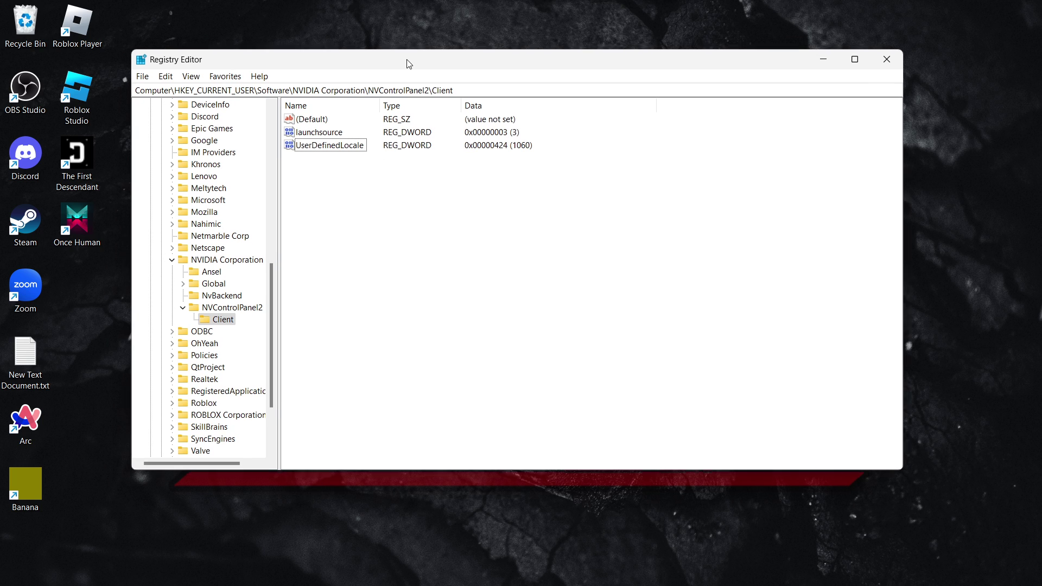
- Delete the UserDefinedLocale value from Client and confirm the removal with Yes
left_click_drag(400, 67, 415, 73)
left_click(340, 150)
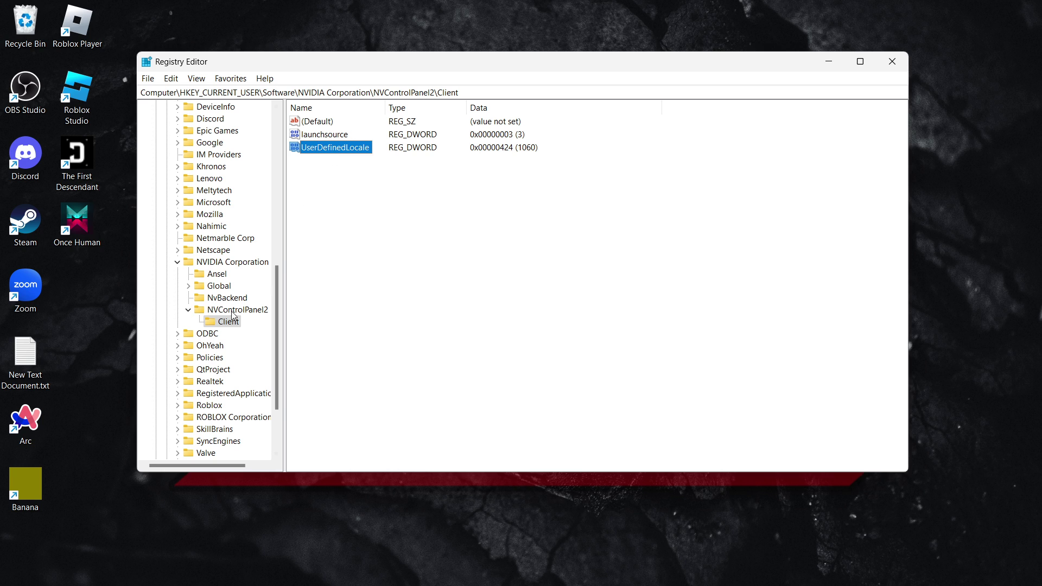
right_click(351, 149)
left_click(391, 187)
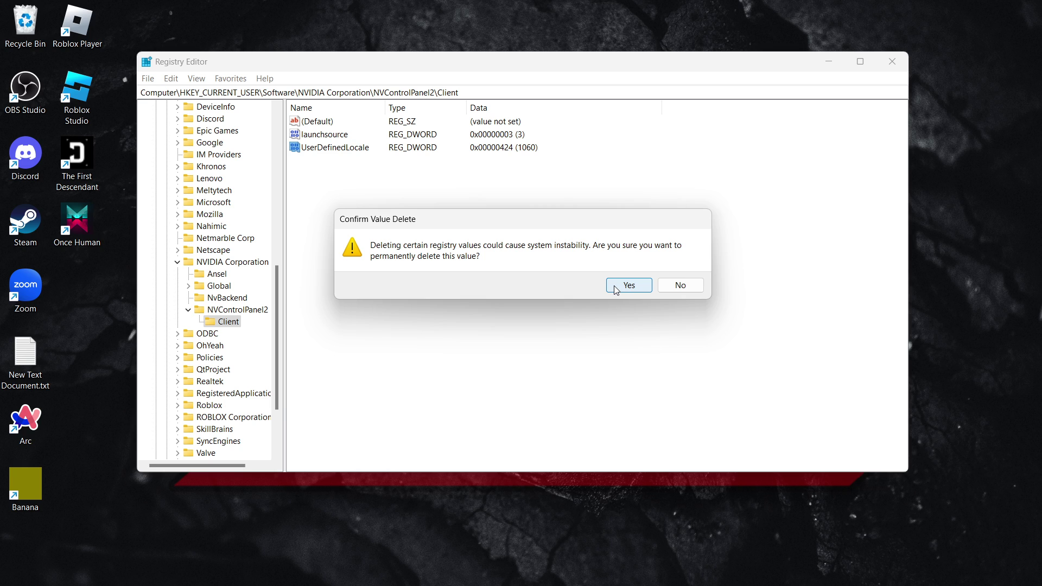
left_click(617, 289)
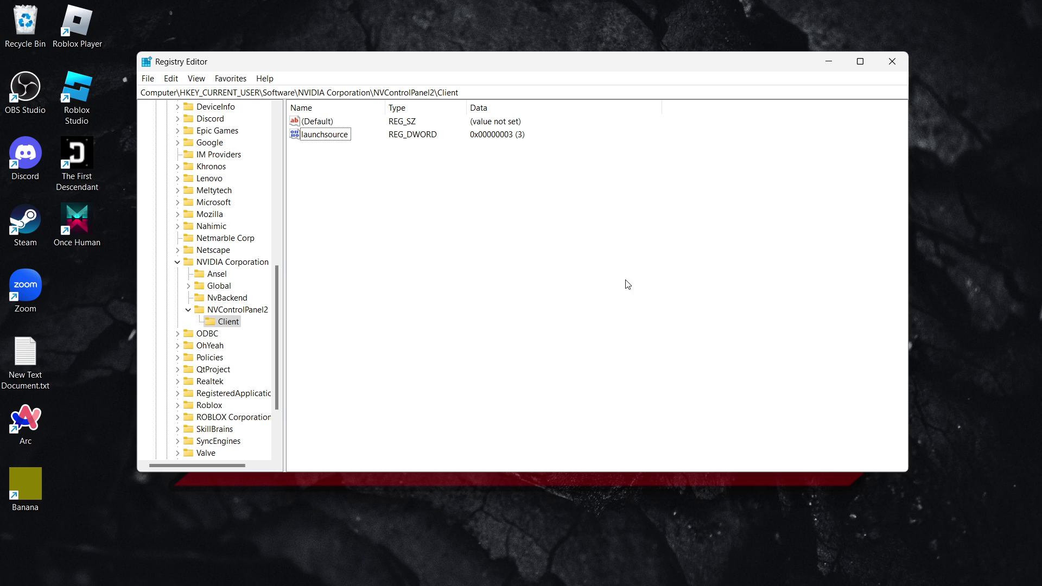
- Relaunch NVIDIA Control Panel from the desktop's Show more options menu
right_click(601, 509)
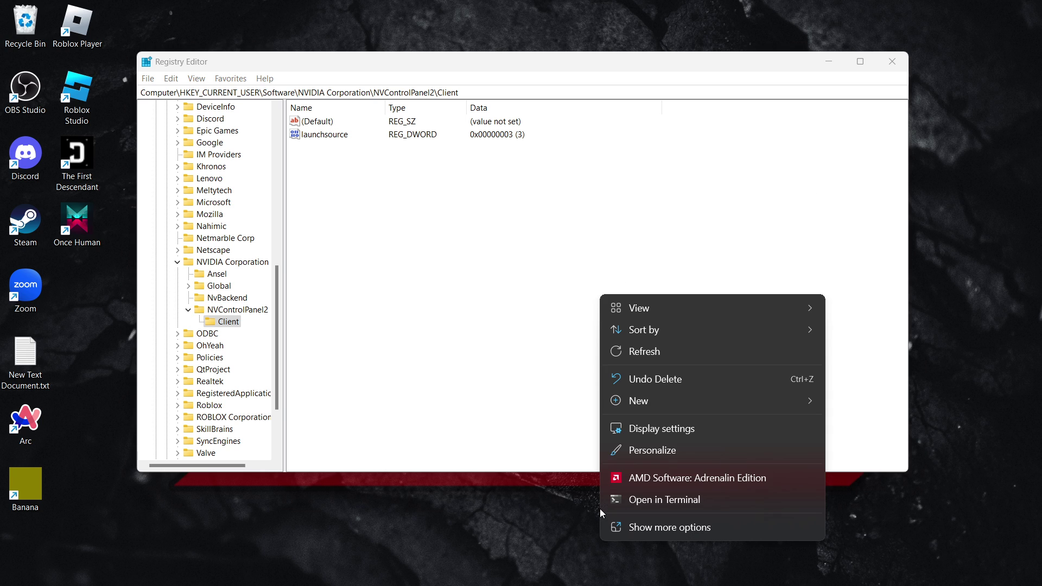
left_click(671, 536)
left_click(697, 445)
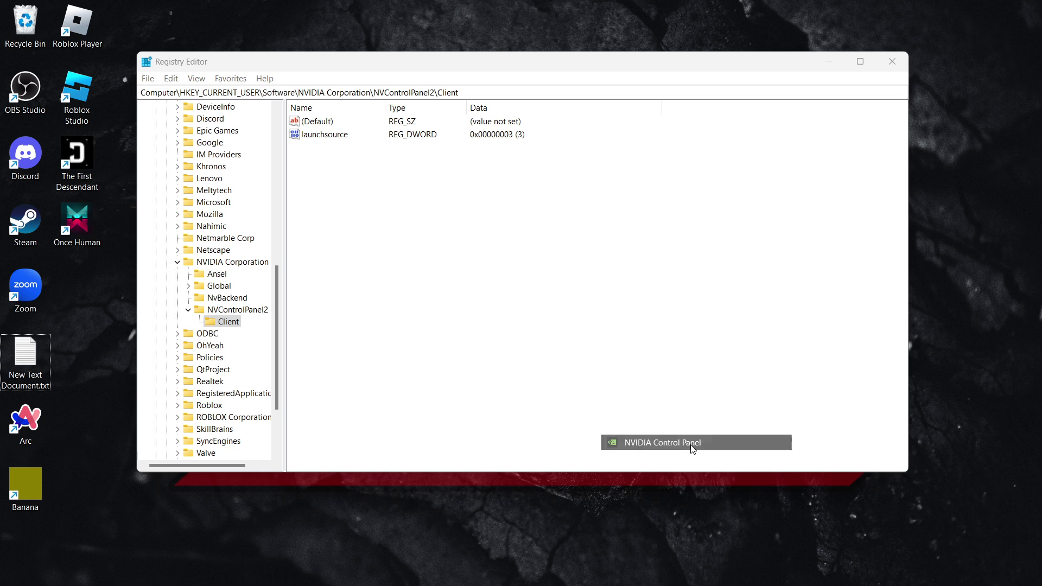